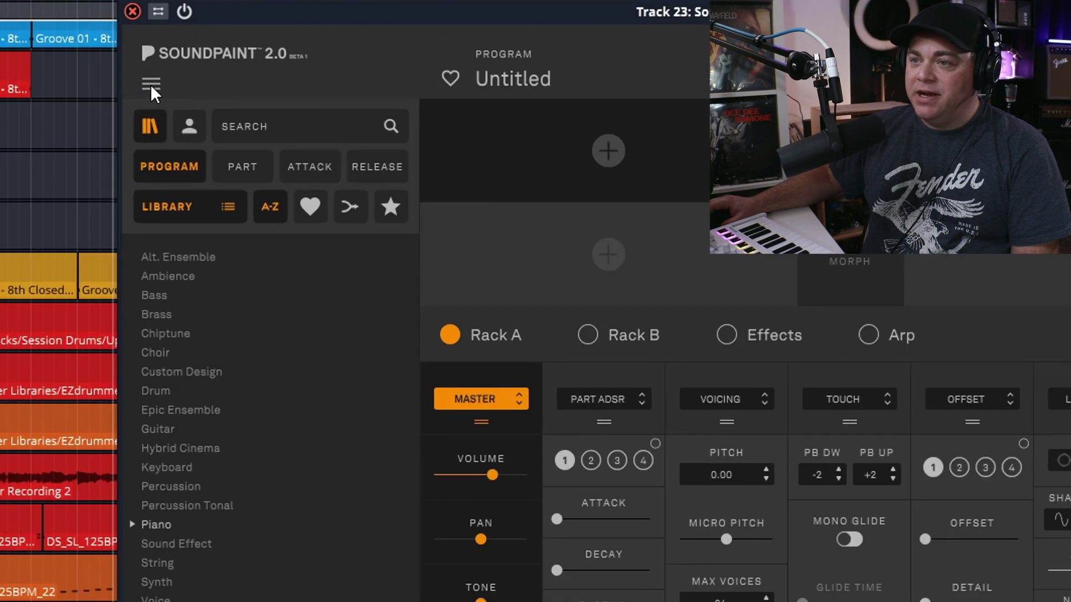
Check Soundpaint for library updates and purchases, and dismiss the resulting notice.
left_click(189, 160)
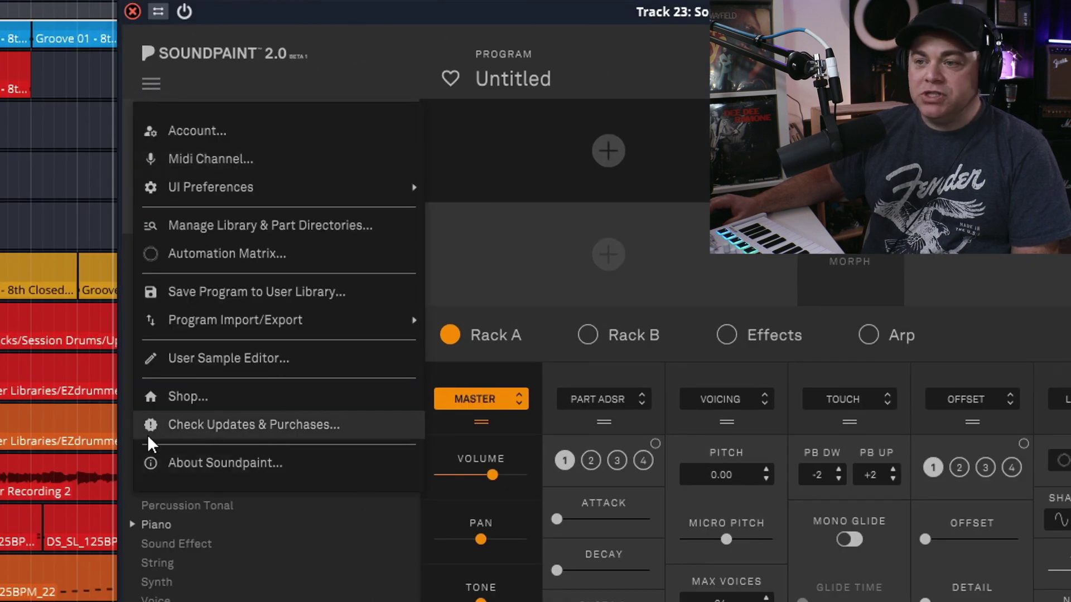
left_click(273, 431)
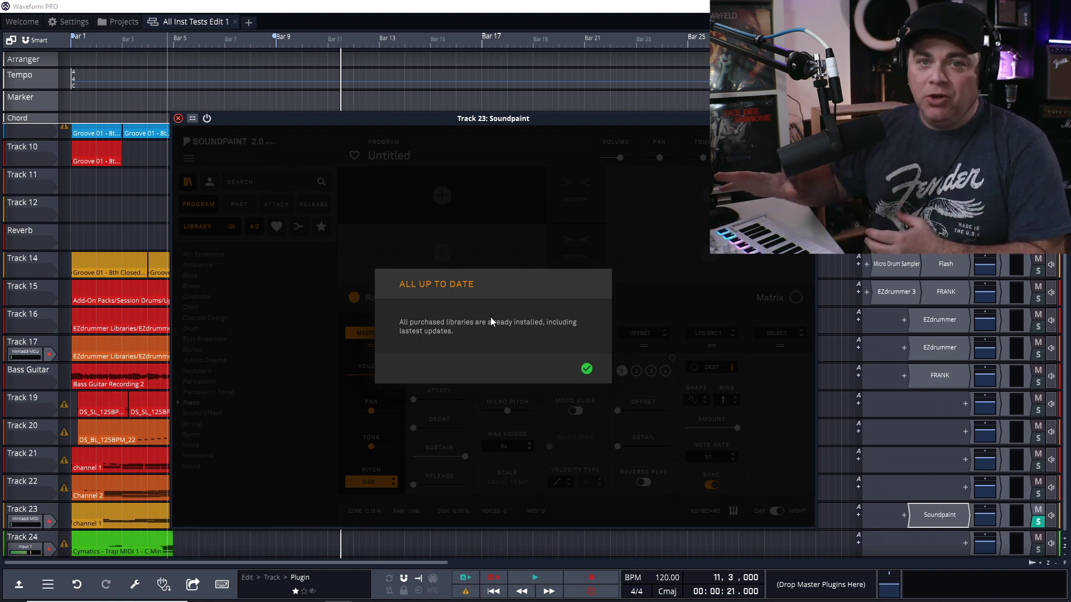
left_click(490, 419)
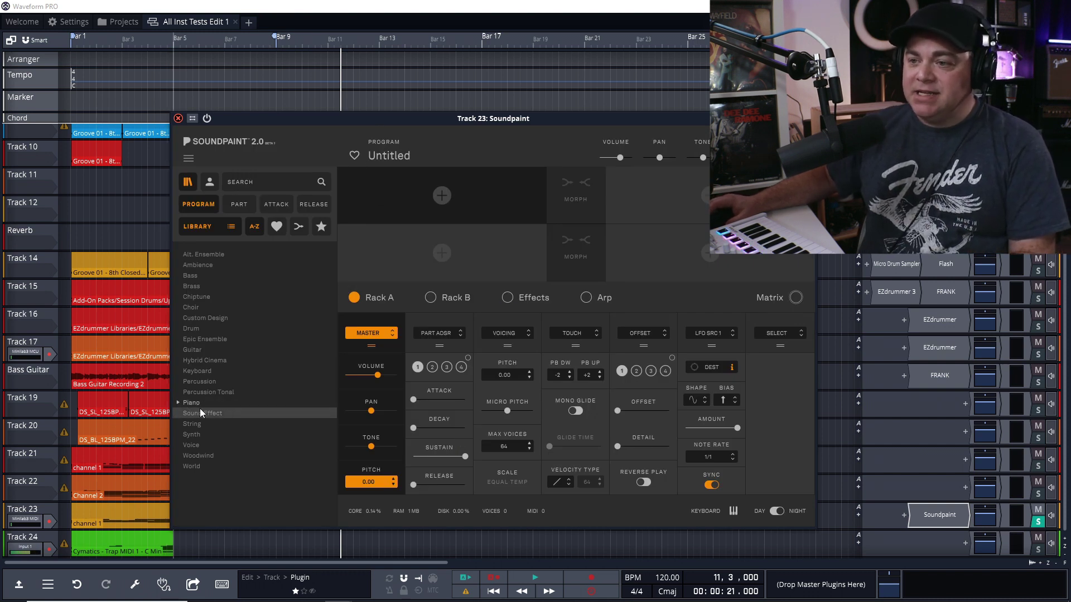
Load the Piano - 1928 Steinway Main VHS Vibe NS program from the 1928 Vintage Grand Steinway library and audition it with the track.
left_click(182, 402)
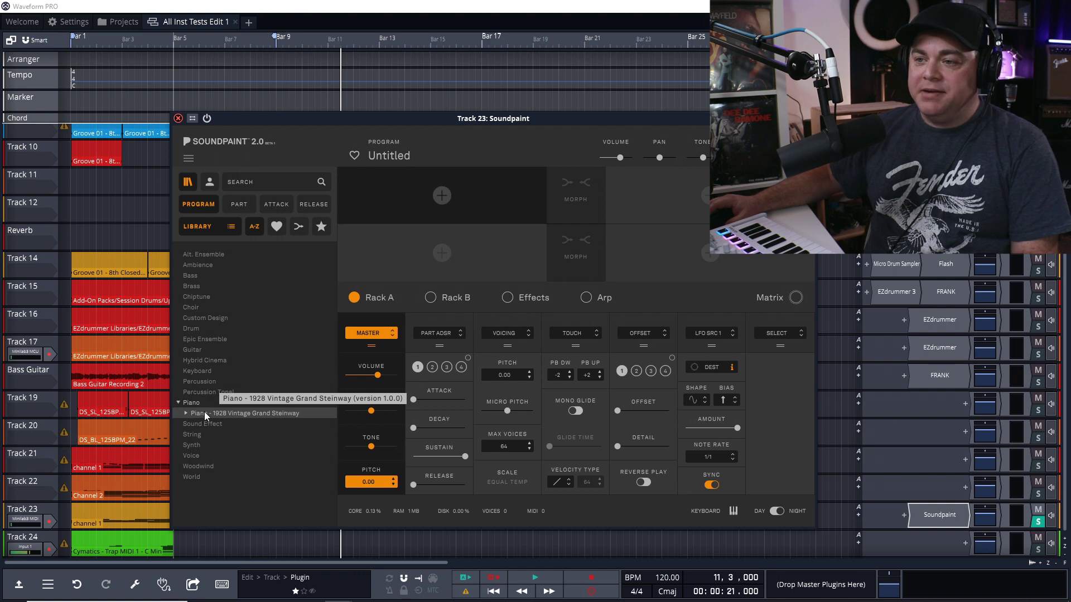
left_click(187, 413)
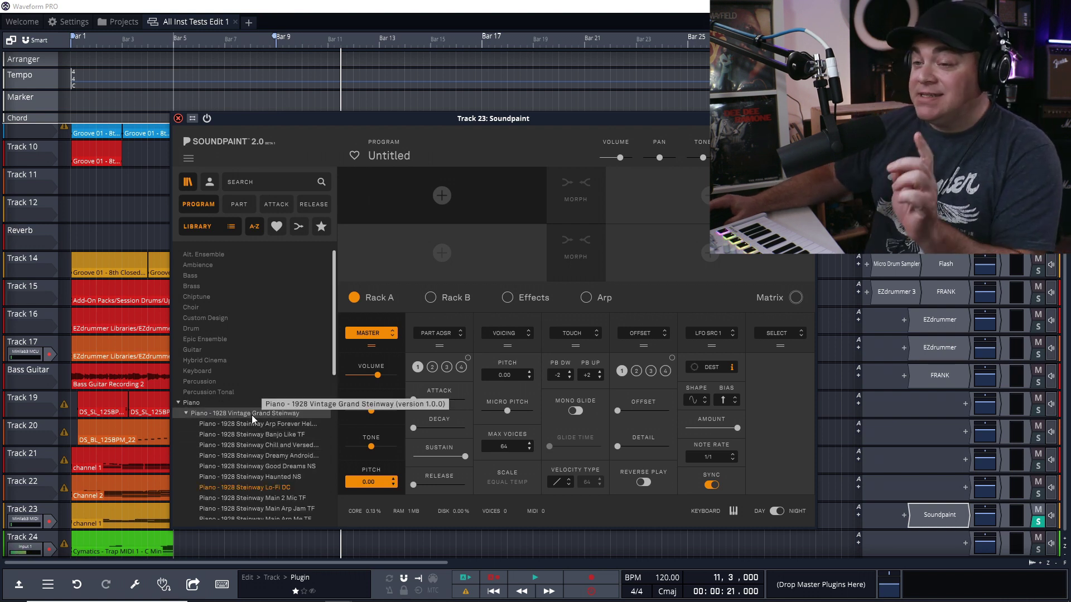
scroll(279, 435, "down", 7)
scroll(279, 439, "down", 2)
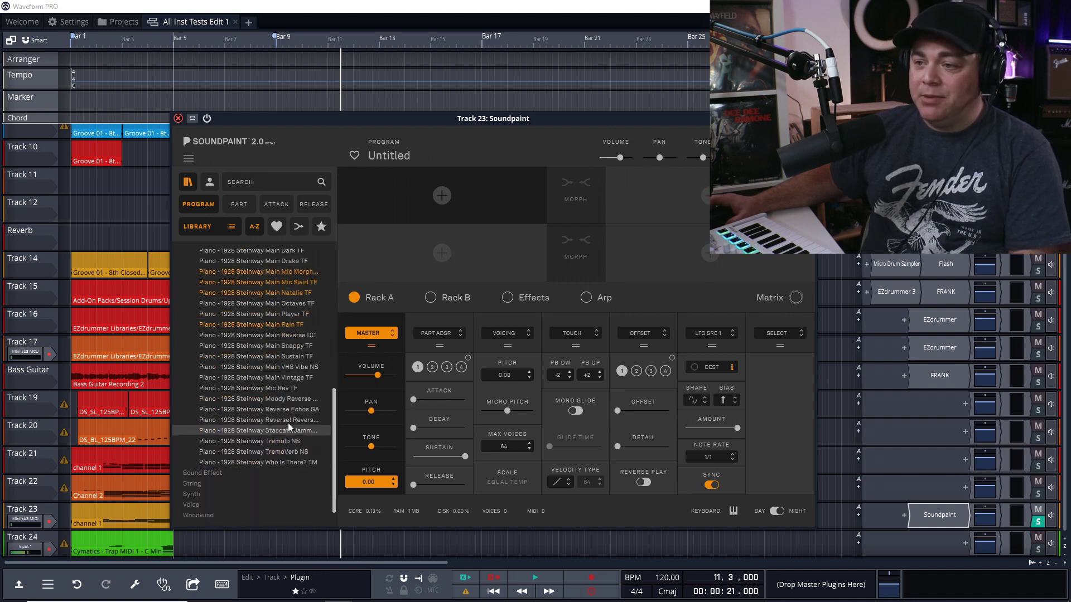
left_click(291, 365)
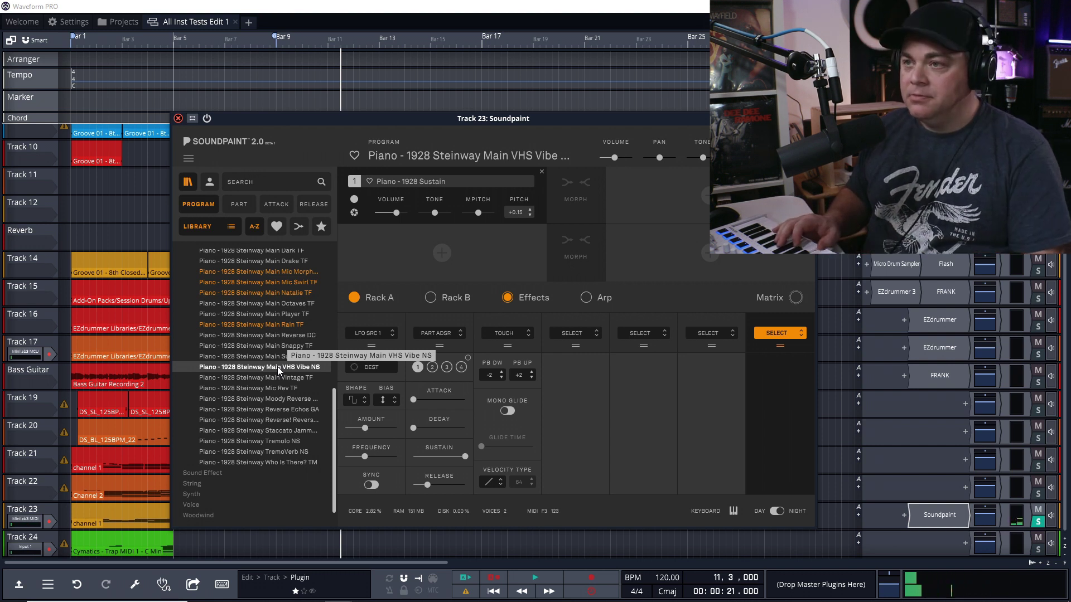
key("space")
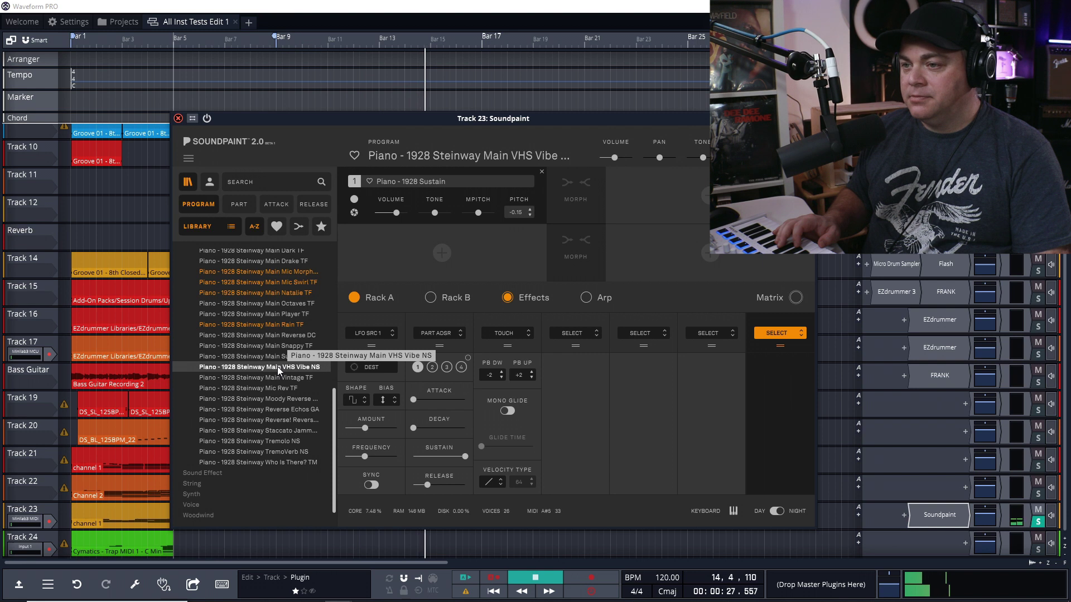
key("space")
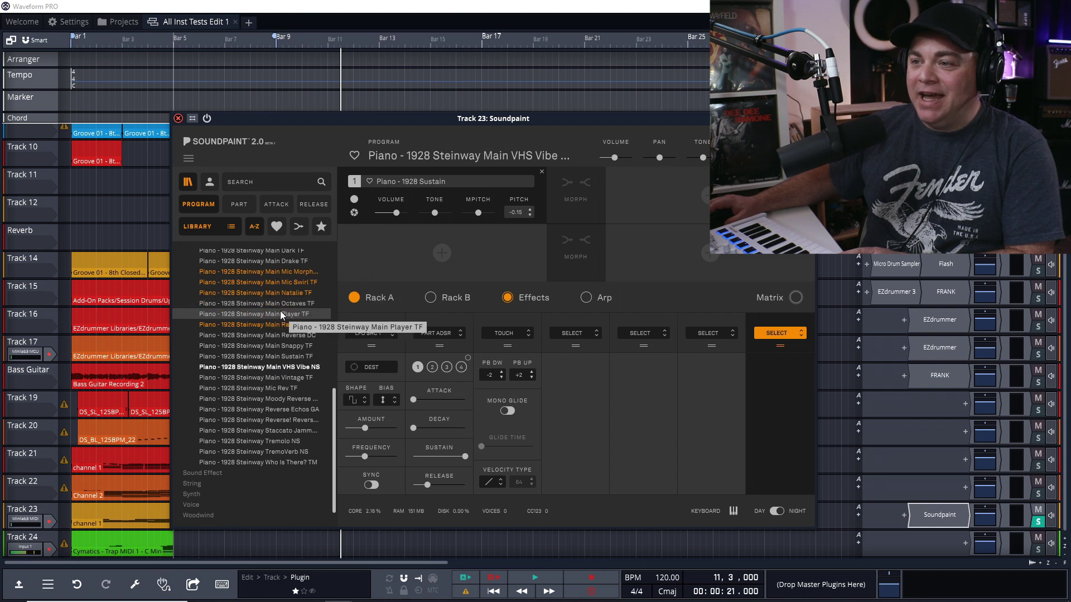
Load the Piano - 1928 Steinway Main Natalie TF program and audition it with the track, stopping playback at the end.
left_click(277, 293)
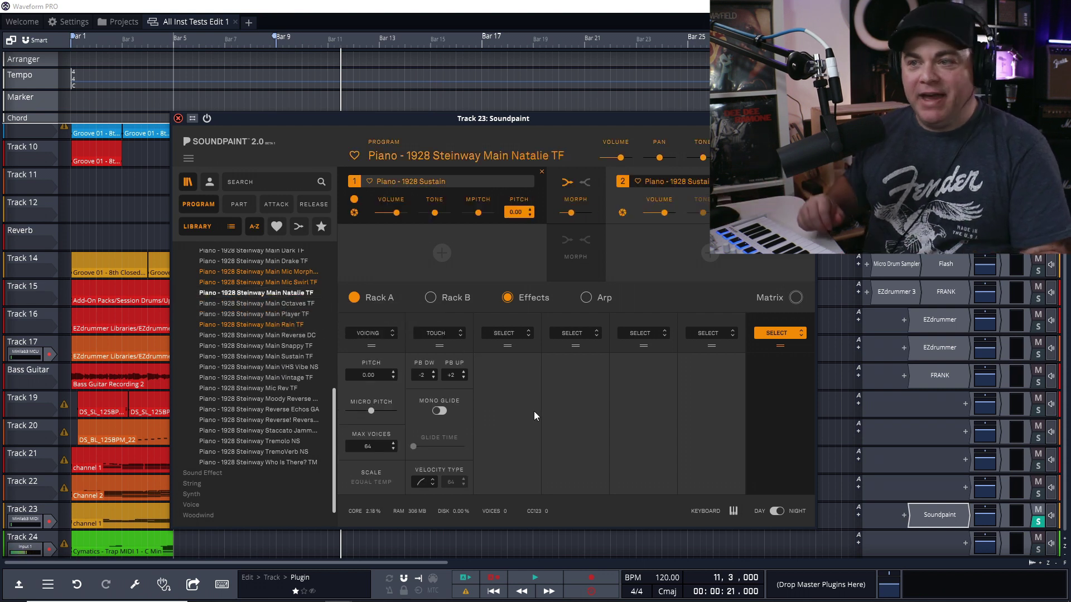
key("space")
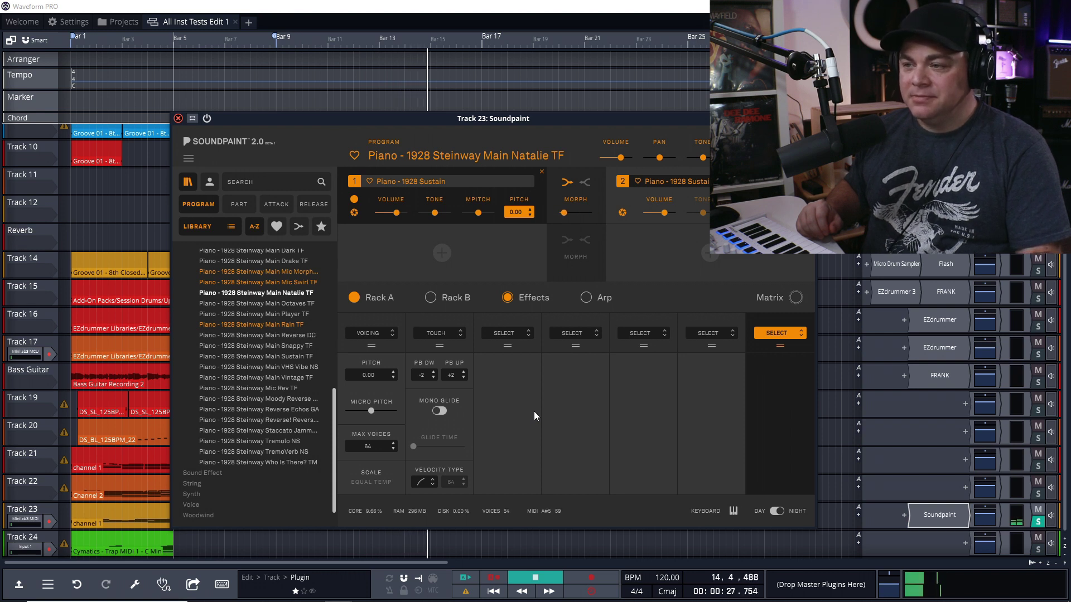
key("space")
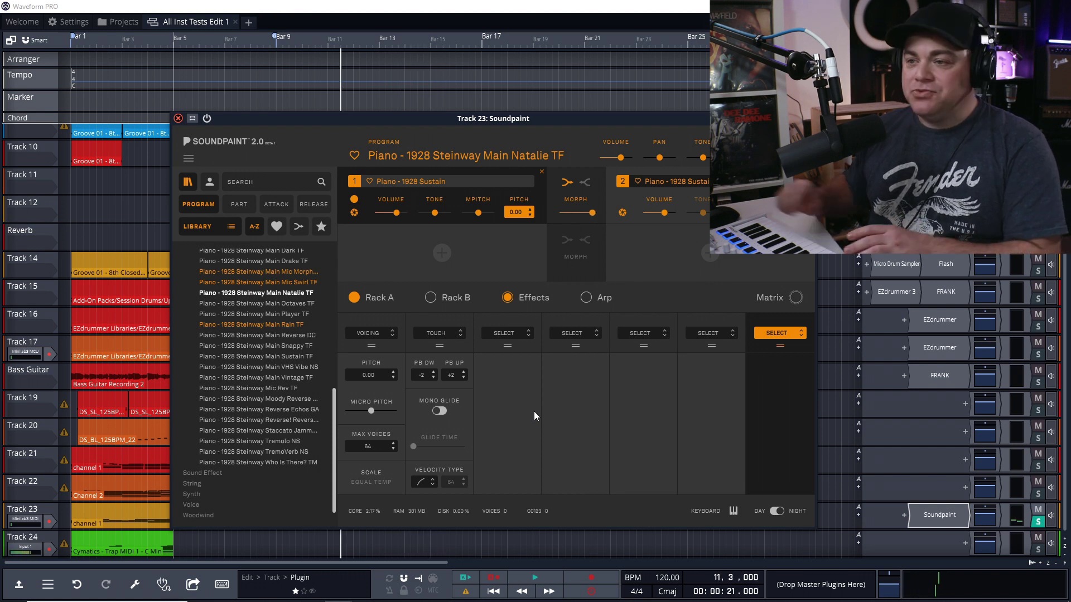
Switch to the Piano - 1928 Steinway Main Drake TF program and play the track to audition it, stopping playback at the end.
key("Up")
key("Up")
key("Up")
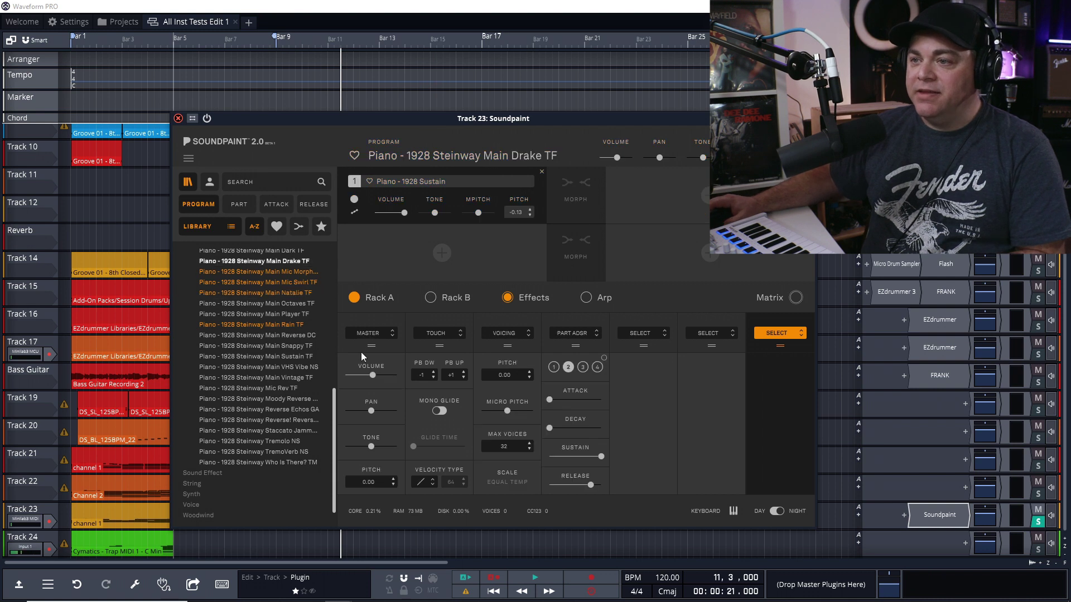
key("space")
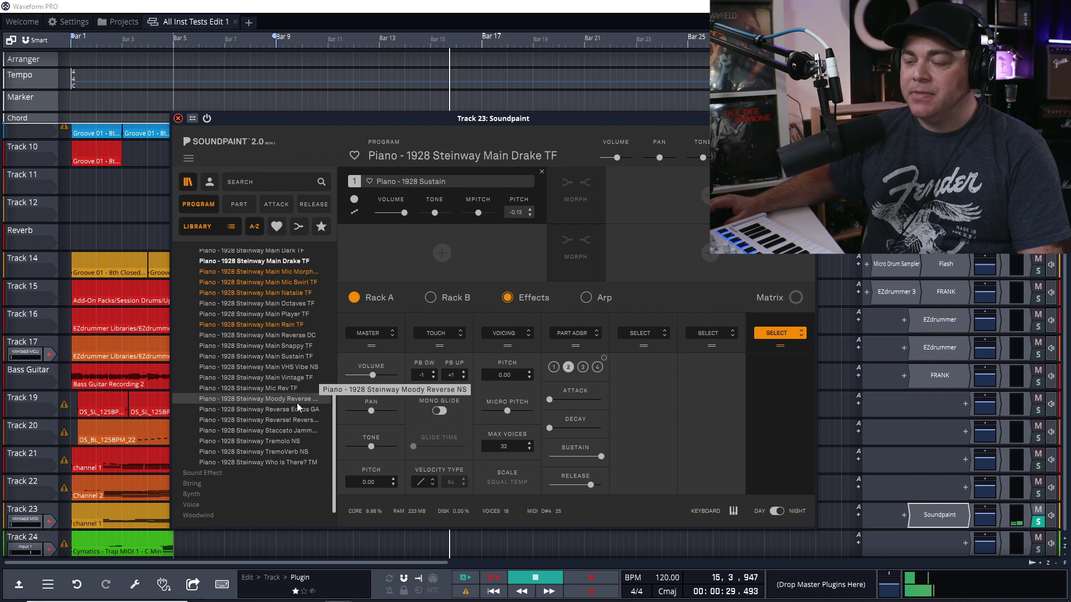
key("space")
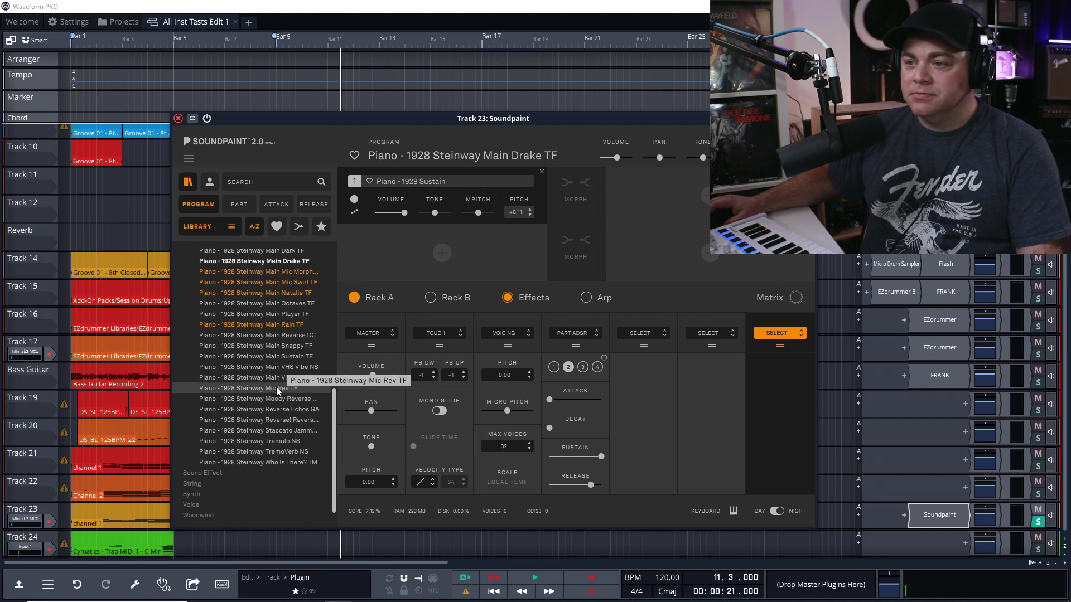
Load the Piano - 1928 Steinway Main Vintage TF program, play the track through it, and stop playback.
left_click(299, 378)
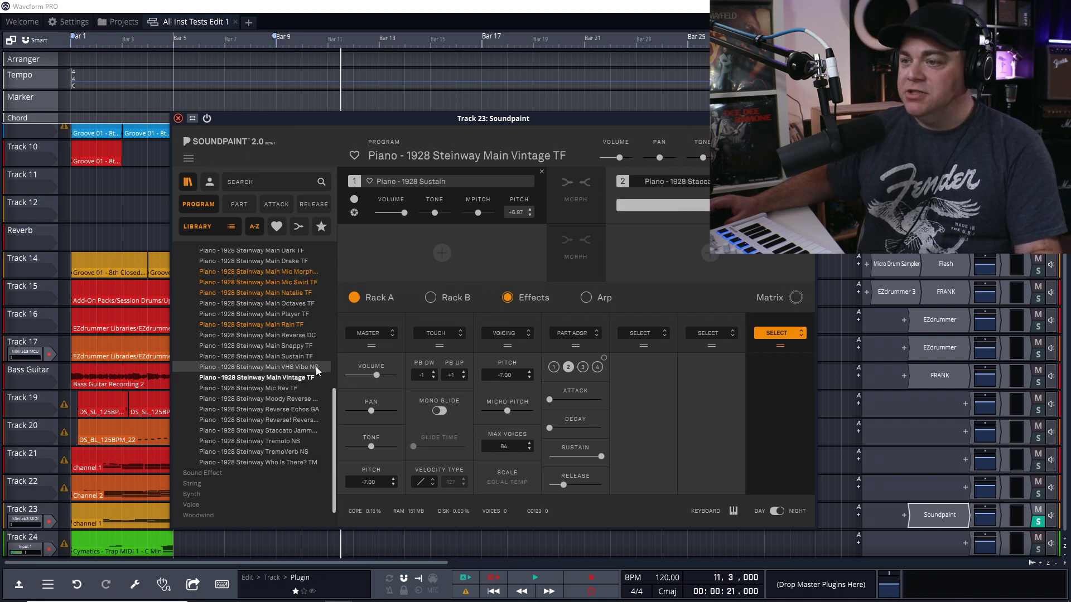
key("space")
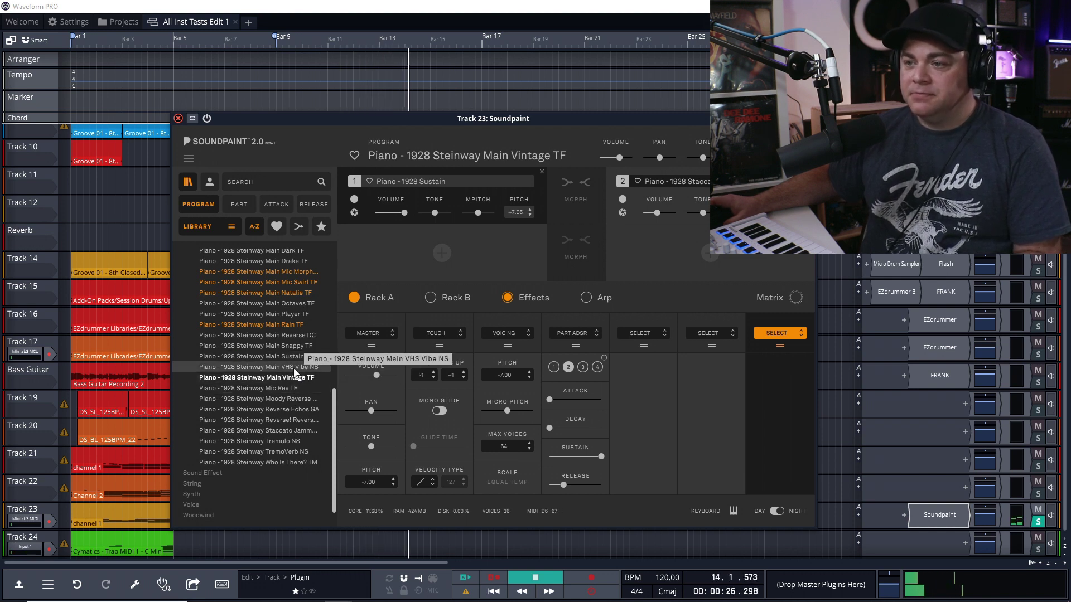
scroll(293, 363, "up", 3)
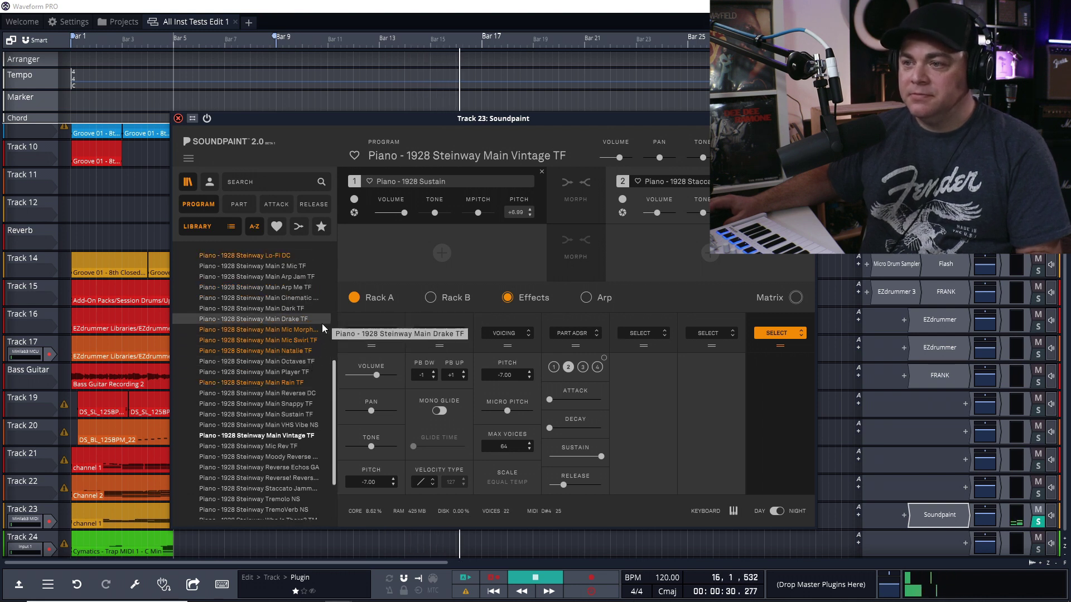
key("space")
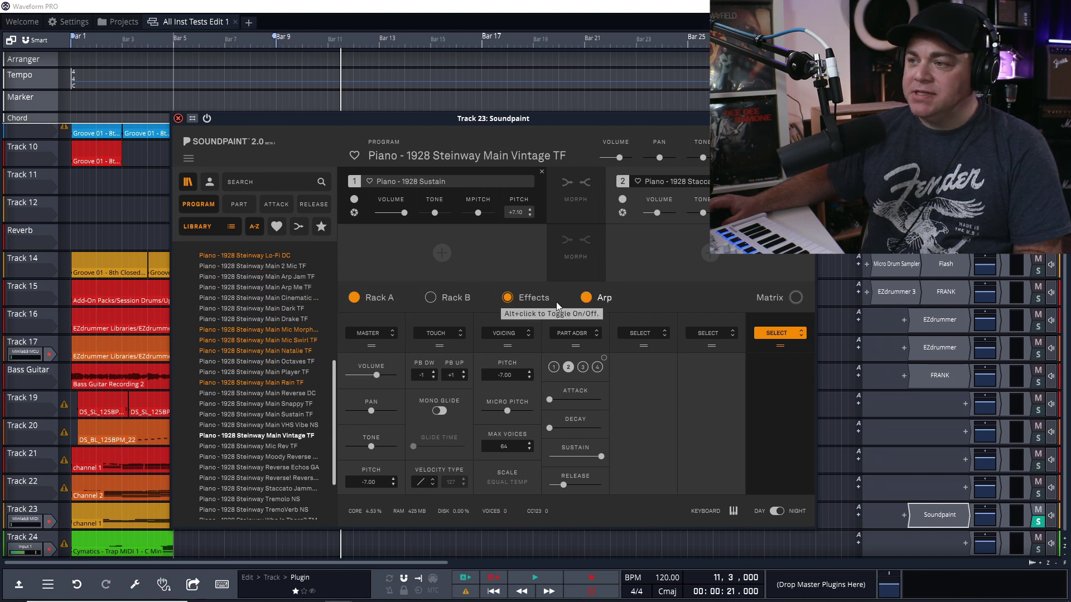
Examine the program's arpeggiator settings and the modules available for an empty Rack B slot, leaving the slot empty.
left_click(589, 301)
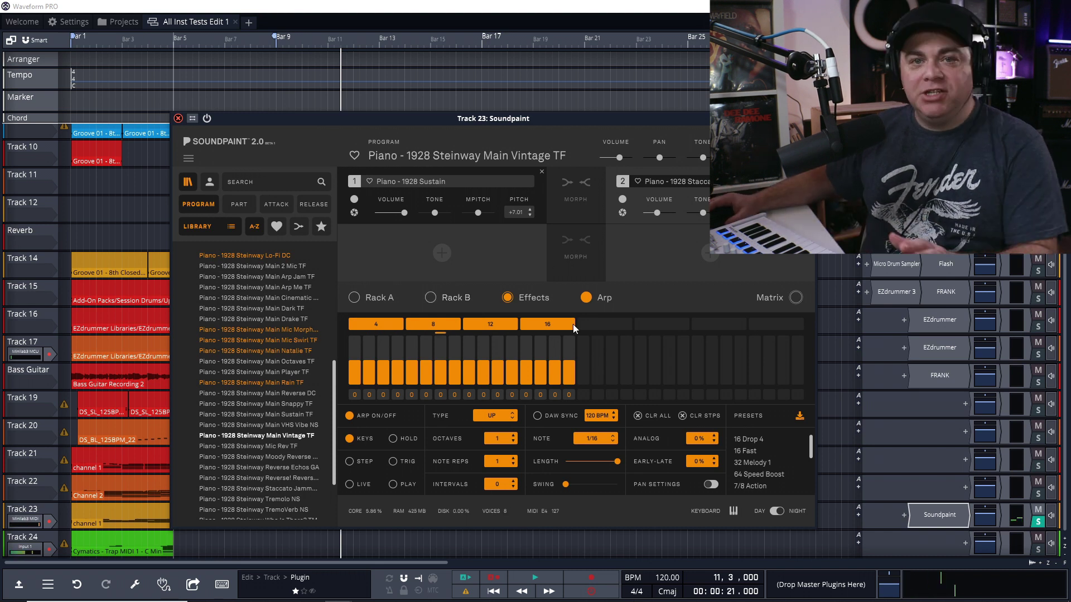
left_click(450, 301)
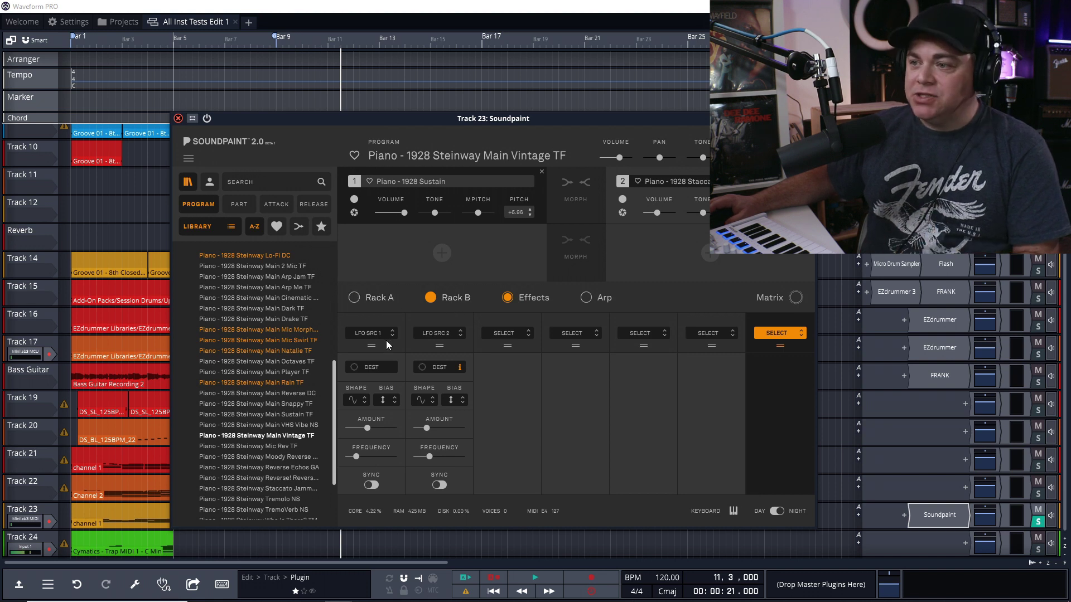
left_click(508, 333)
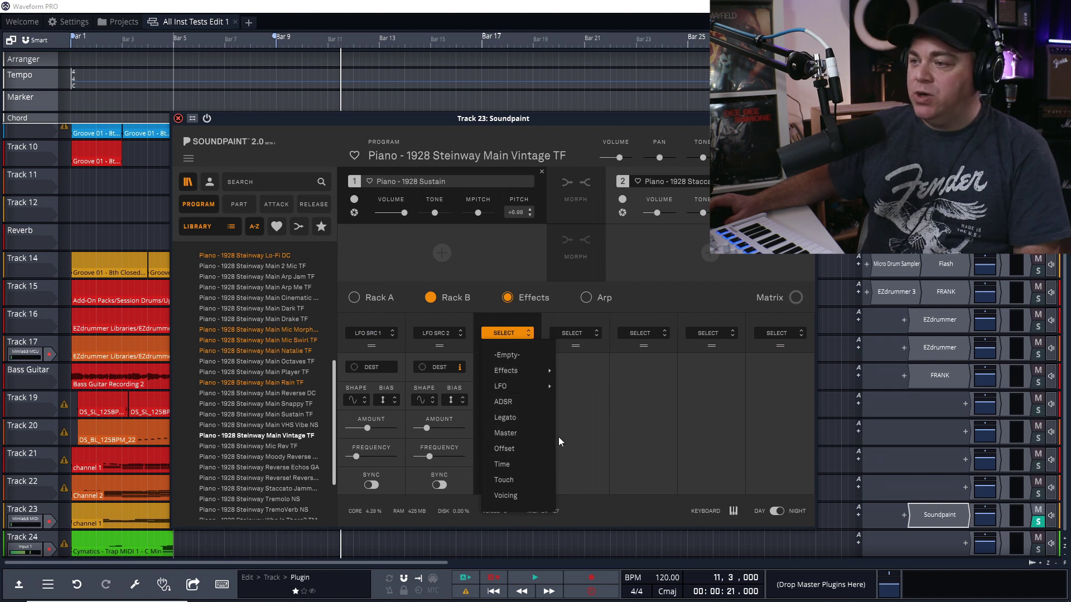
left_click(465, 121)
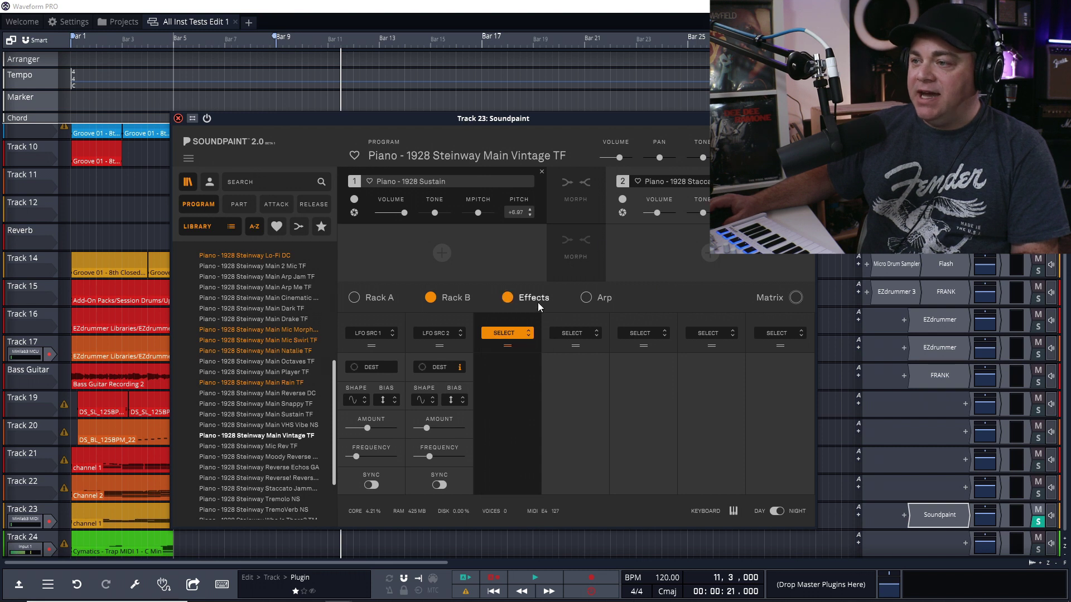
Inspect the program's effects chain and the effect types available for its fourth slot without adding one.
left_click(516, 300)
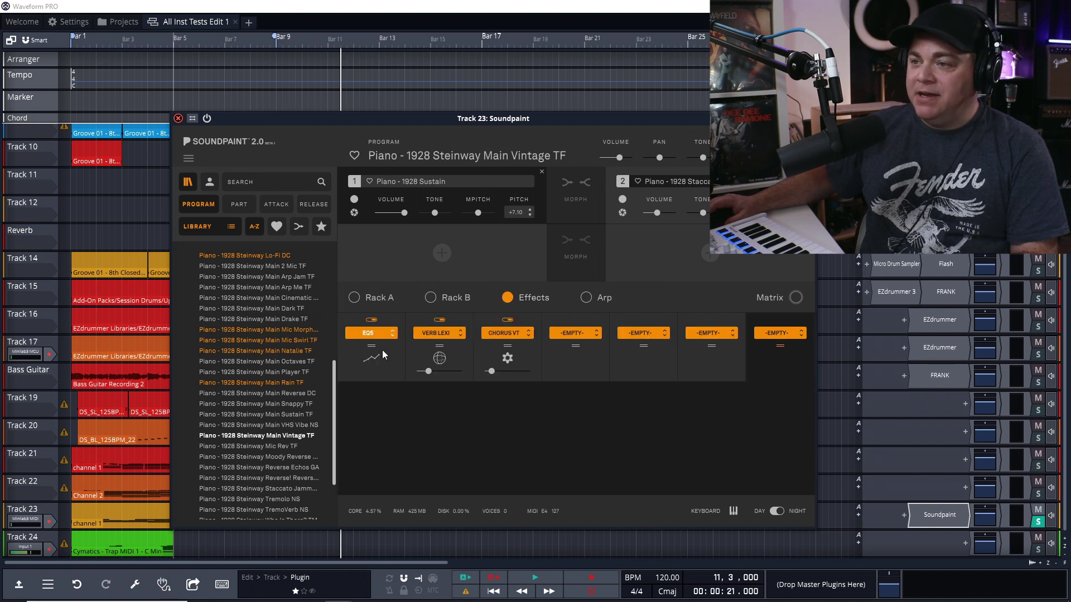
left_click(580, 334)
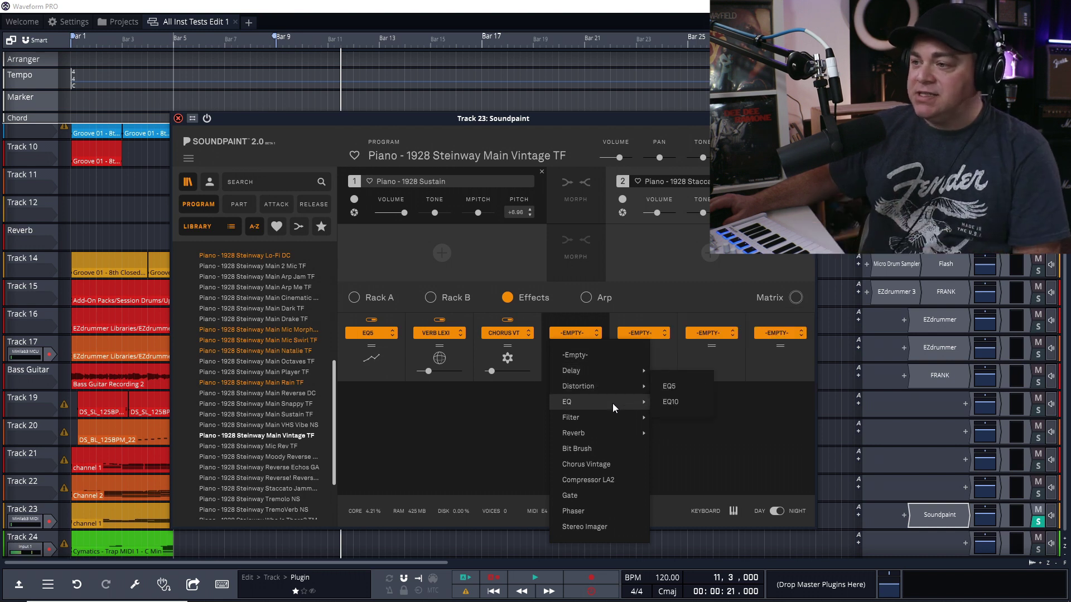
mouse_move(607, 421)
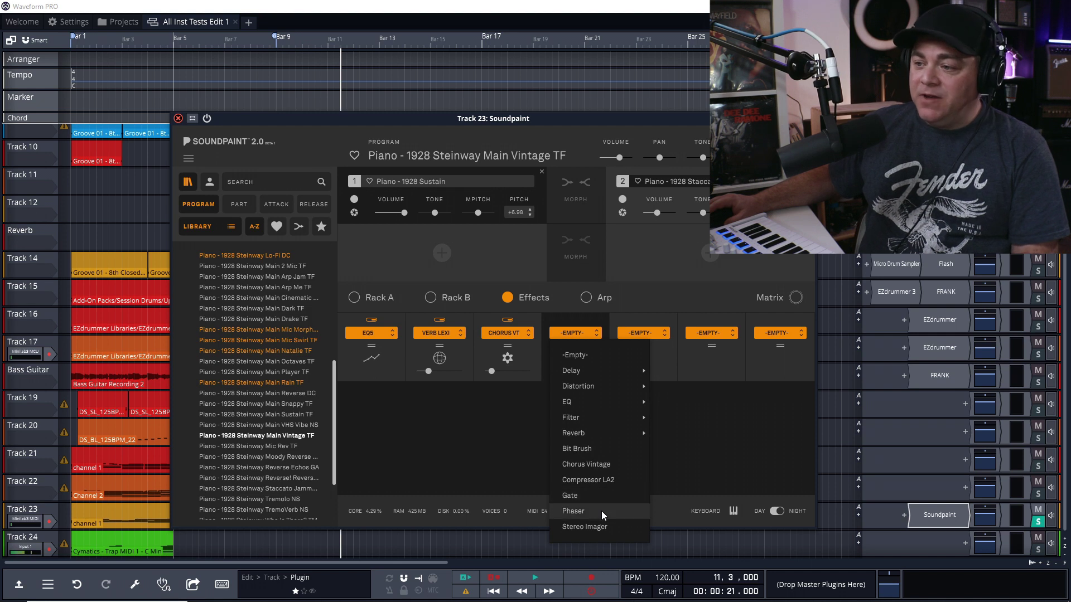
left_click(541, 119)
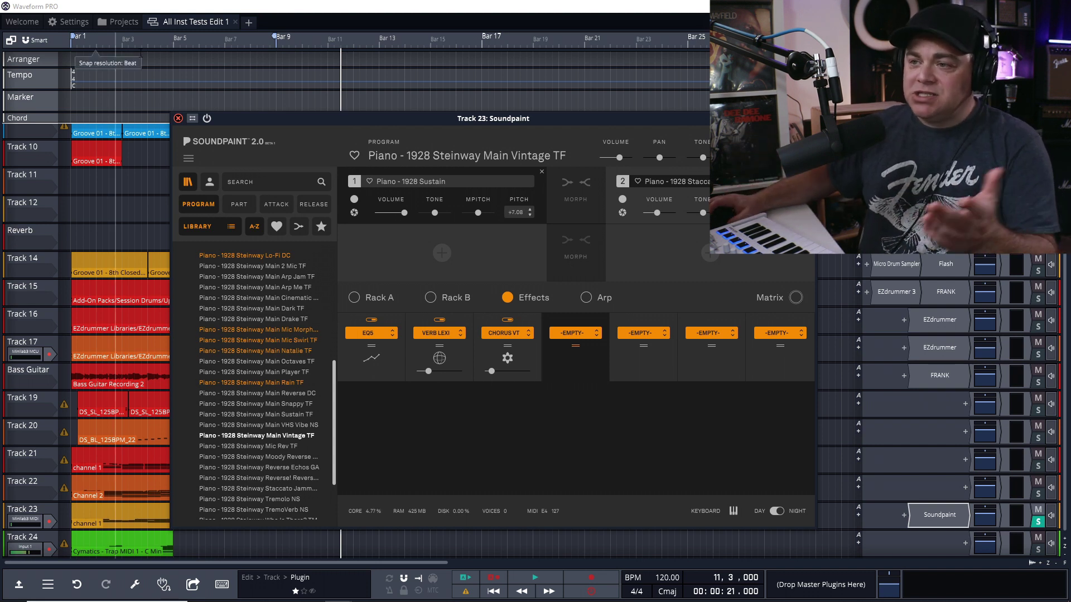
Load the Piano - 1928 Steinway Main Arp Me TF program and audition it with the track, stopping playback at the end.
left_click(285, 287)
key("space")
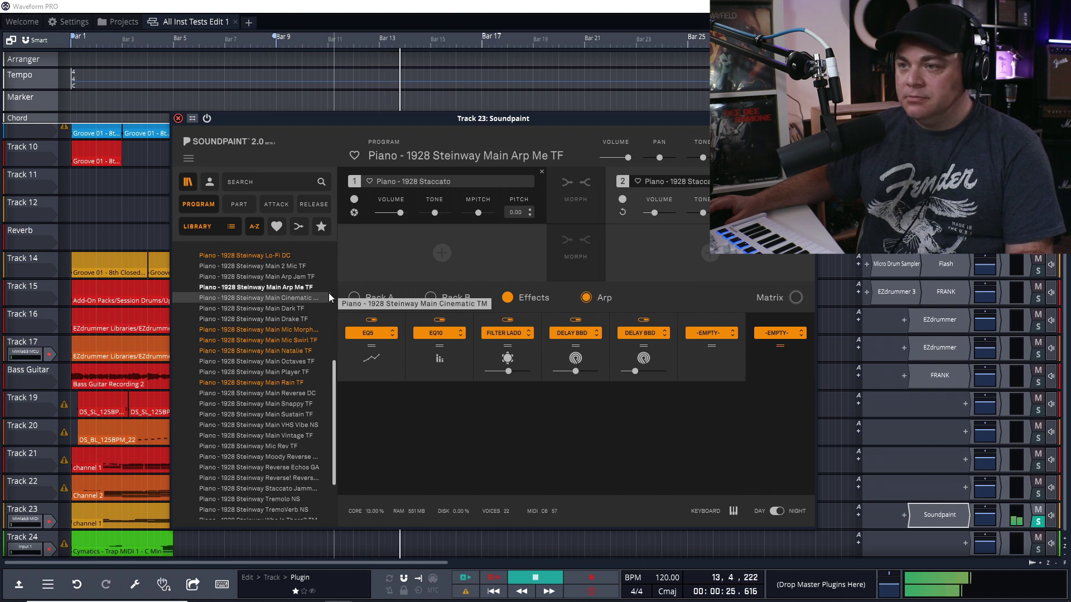
scroll(298, 320, "up", 2)
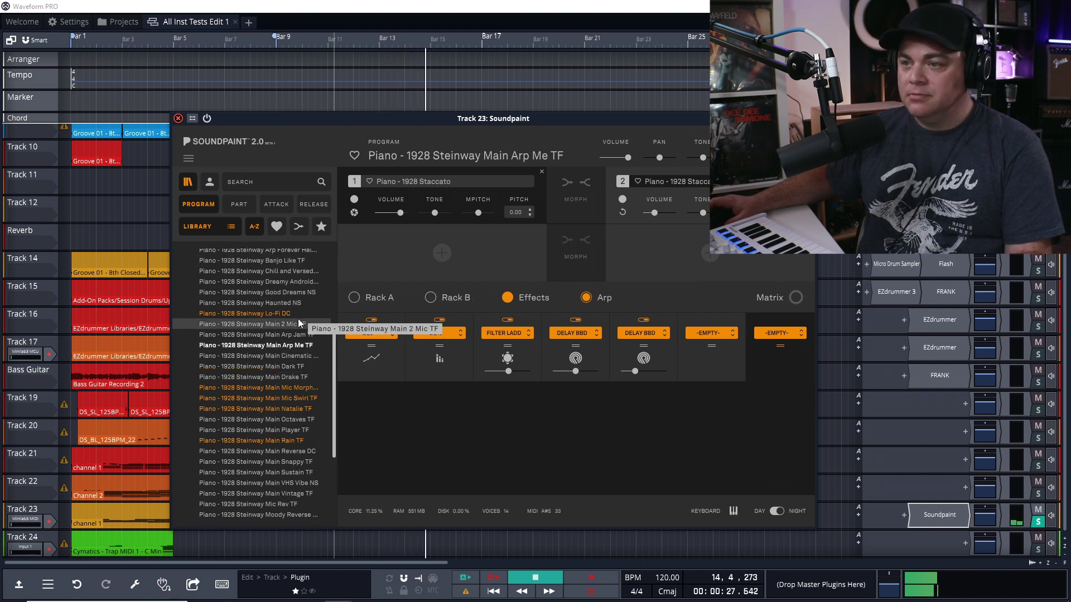
key("space")
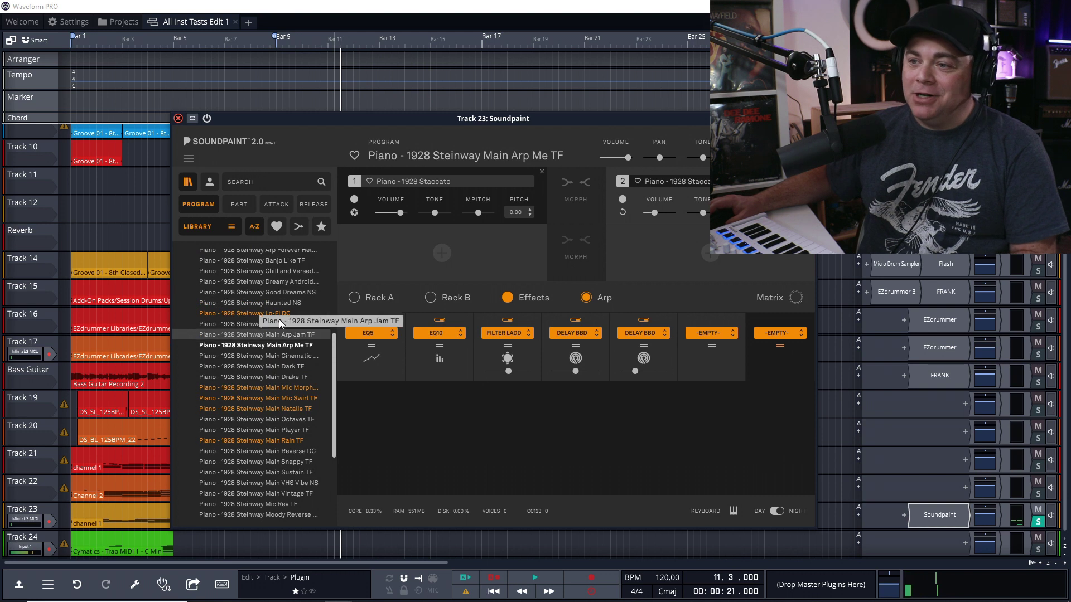
Load the Piano - 1928 Steinway Lo-Fi DC program and start playback to audition it.
left_click(293, 313)
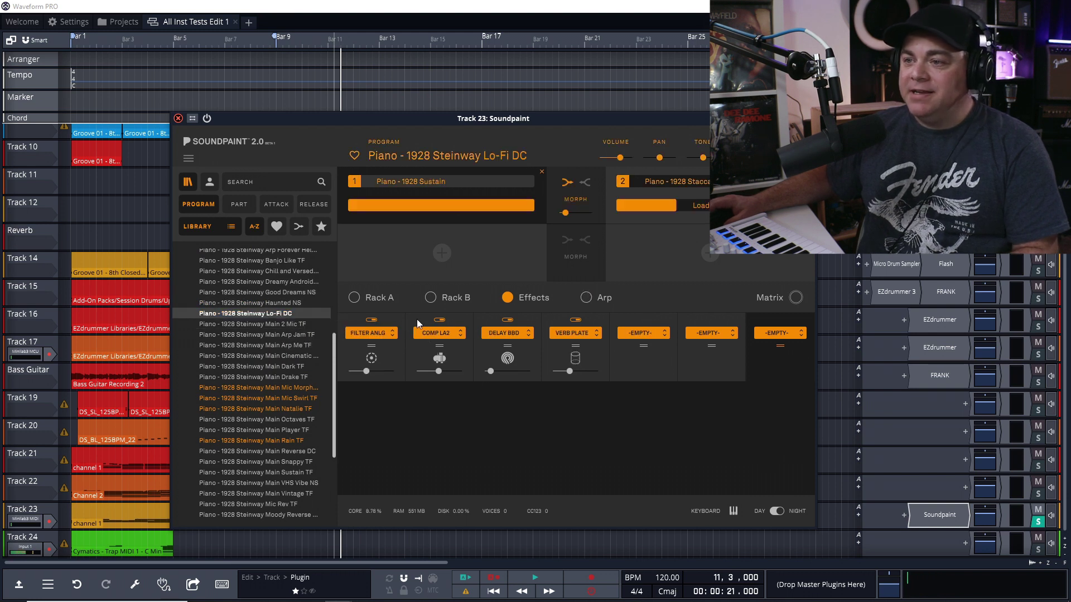
key("space")
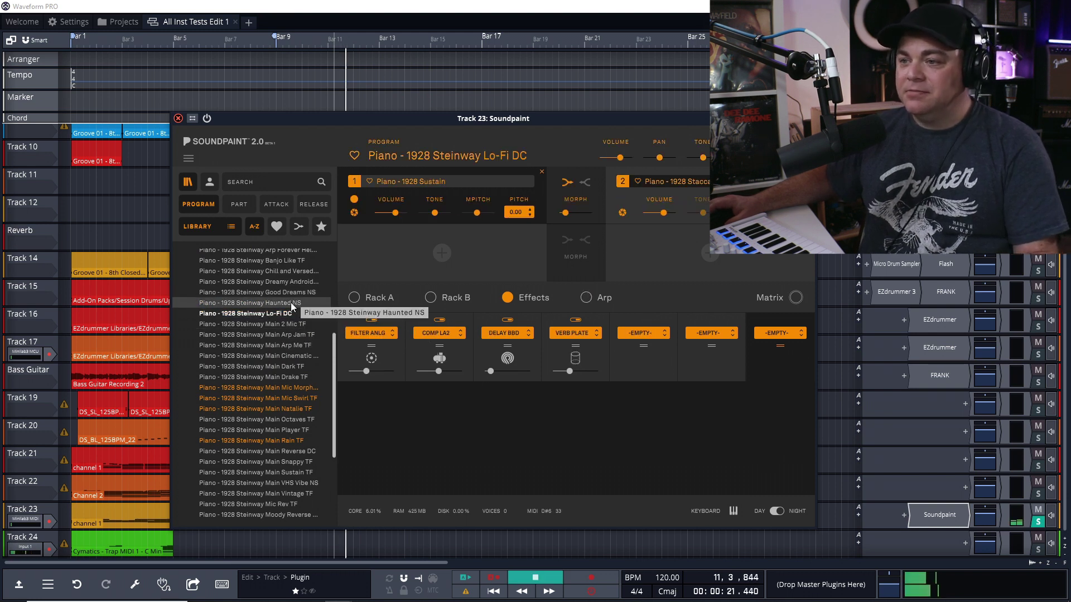